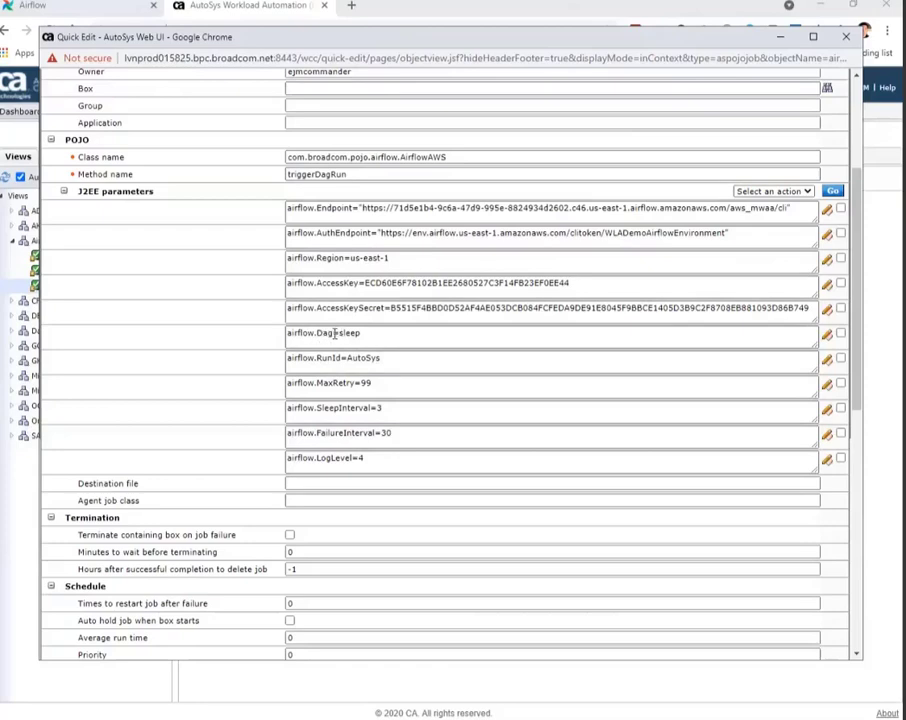
- Close the job definition window and switch to Airflow to check the sleep DAG's runs
{"action": "left_click", "coordinate": [846, 37]}
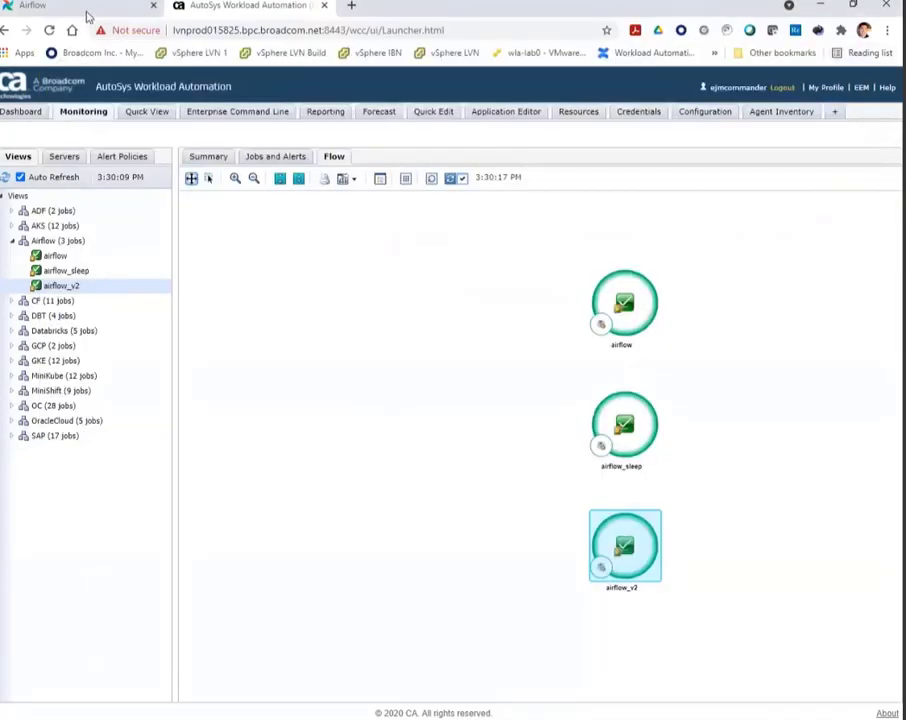
{"action": "left_click", "coordinate": [87, 12]}
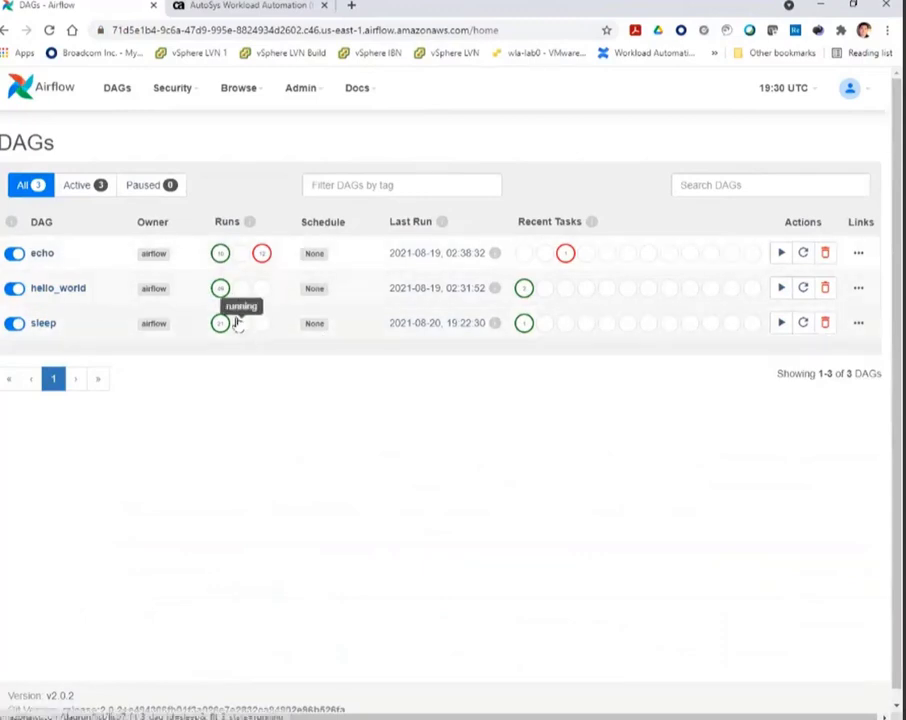
- Switch to AutoSys and force start the airflow_v2 job, confirming the event
{"action": "left_click", "coordinate": [250, 5]}
{"action": "right_click", "coordinate": [628, 528]}
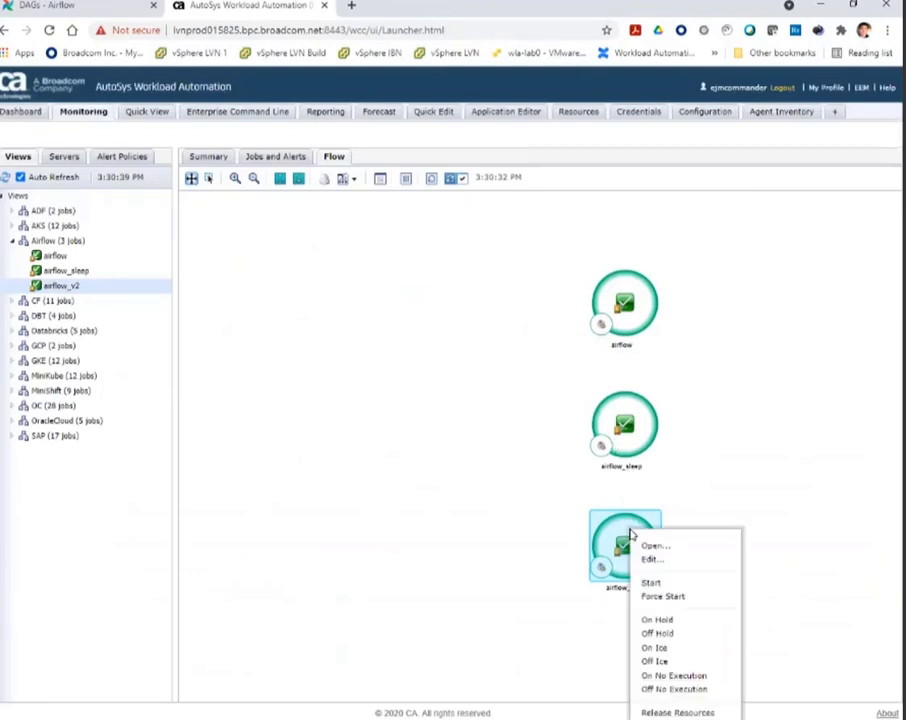
{"action": "left_click", "coordinate": [654, 598]}
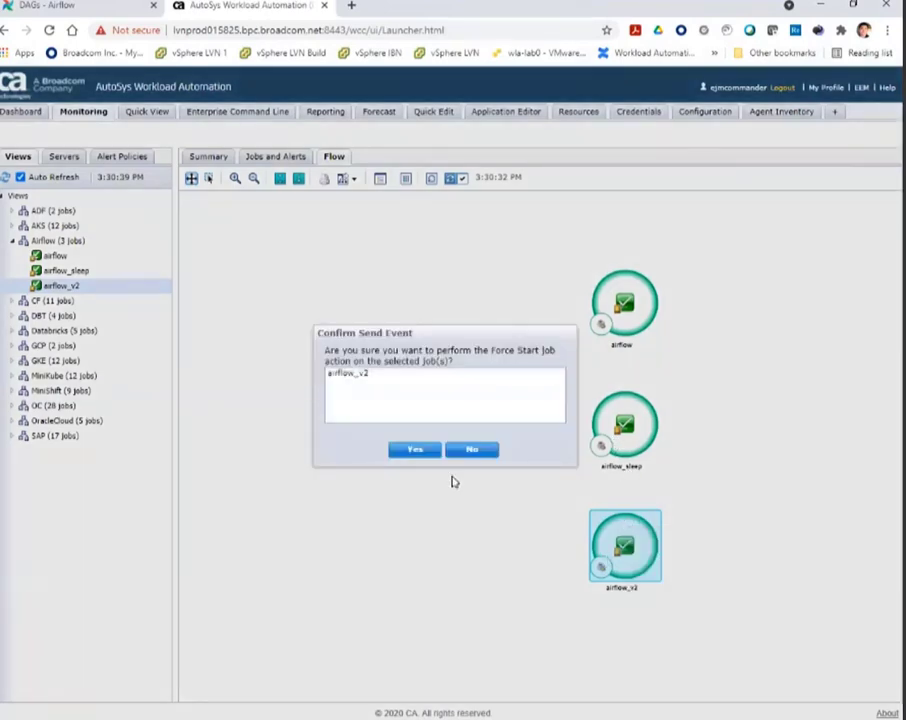
{"action": "left_click", "coordinate": [411, 452]}
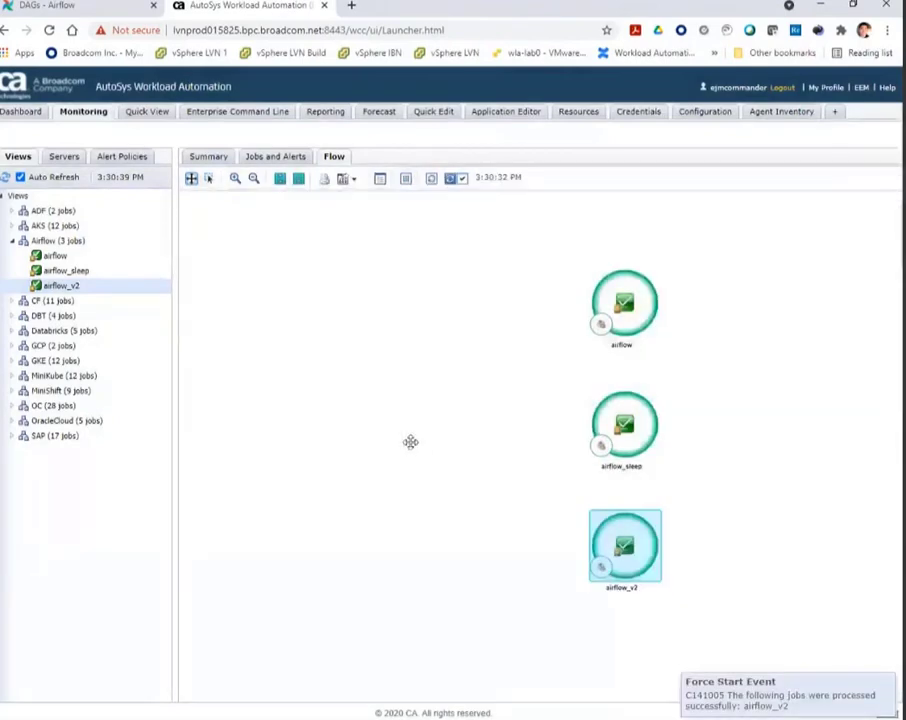
- Switch to Airflow and refresh the DAG list to check the sleep DAG's run state
{"action": "left_click", "coordinate": [82, 8]}
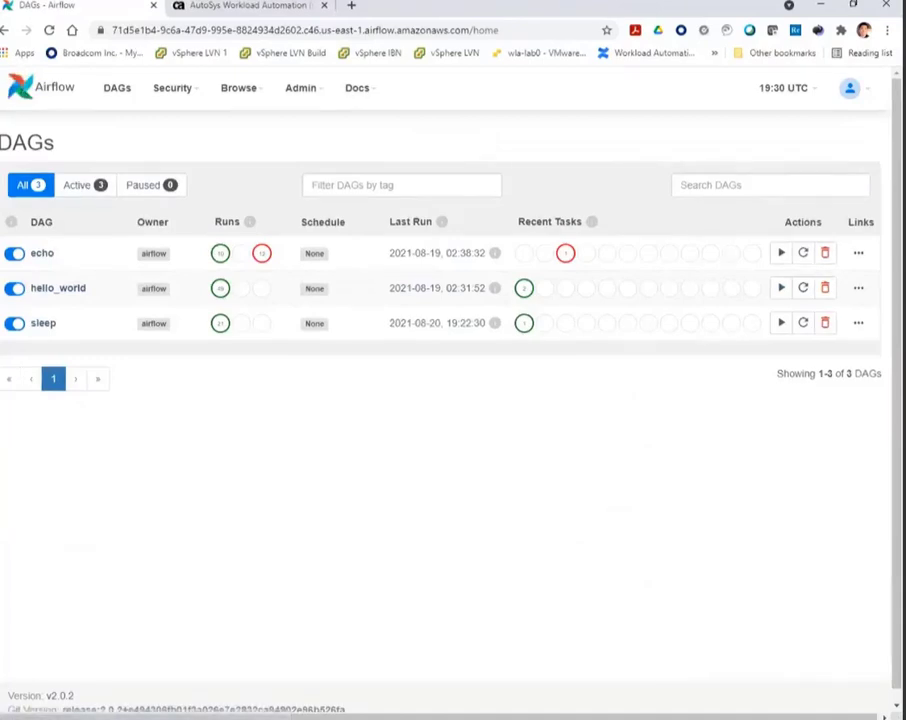
{"action": "left_click", "coordinate": [49, 30]}
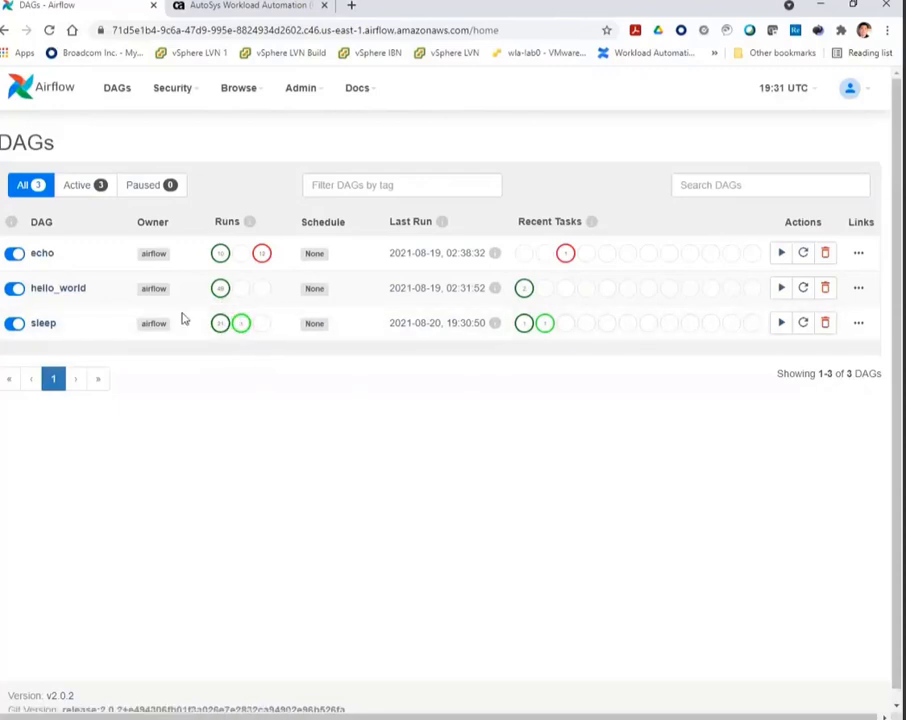
- Switch to AutoSys and open the airflow_v2 job's details to check its current run status
{"action": "left_click", "coordinate": [205, 6]}
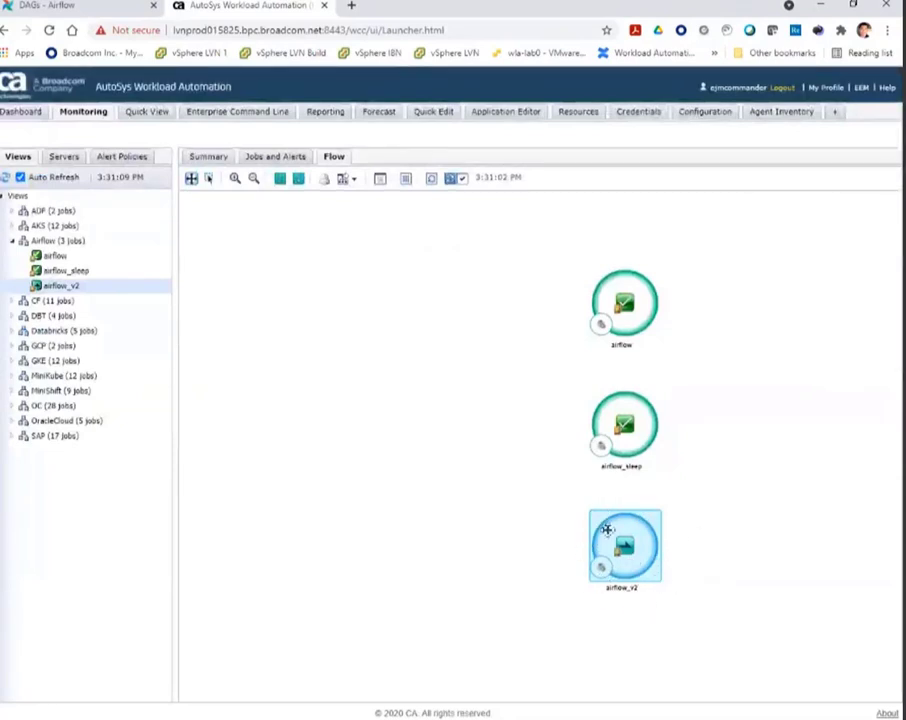
{"action": "right_click", "coordinate": [613, 560]}
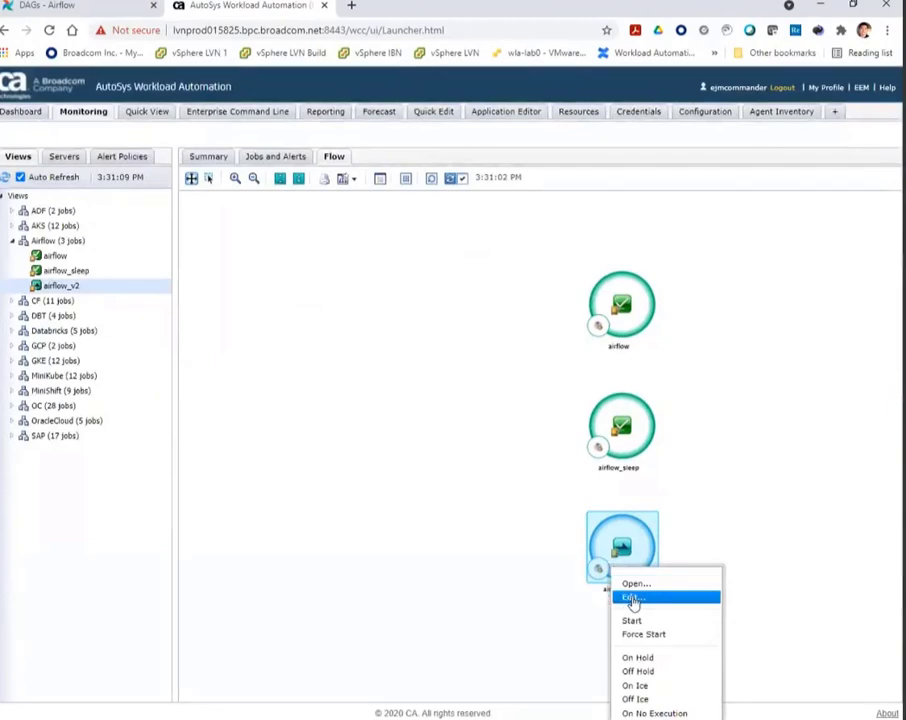
{"action": "left_click", "coordinate": [638, 593]}
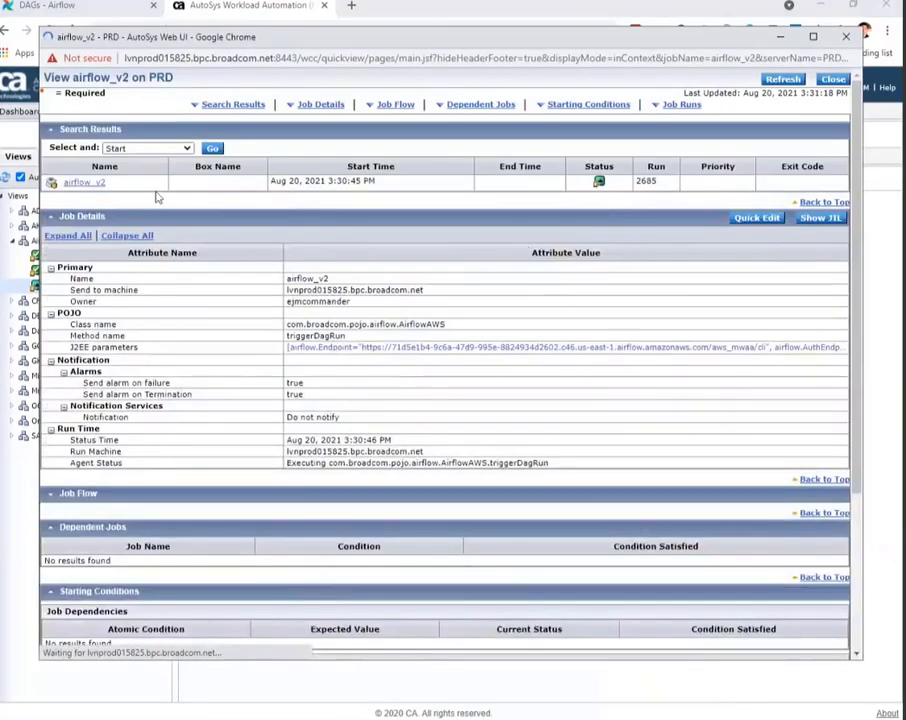
{"action": "left_click", "coordinate": [80, 183]}
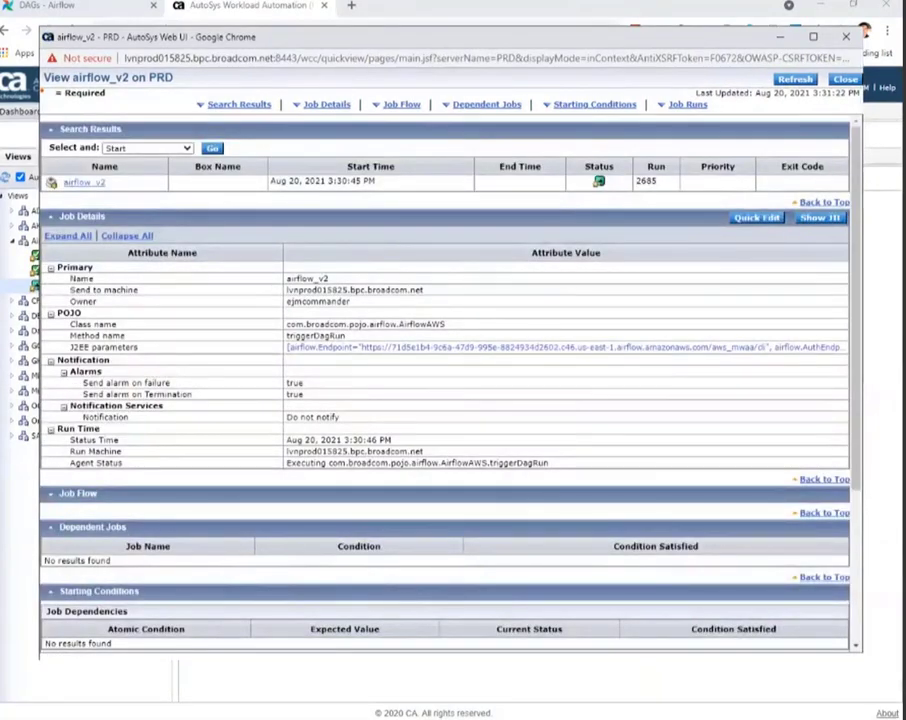
- Refresh the Airflow DAG list and the AutoSys flow view to compare the sleep and airflow_v2 run states
{"action": "left_click", "coordinate": [40, 7]}
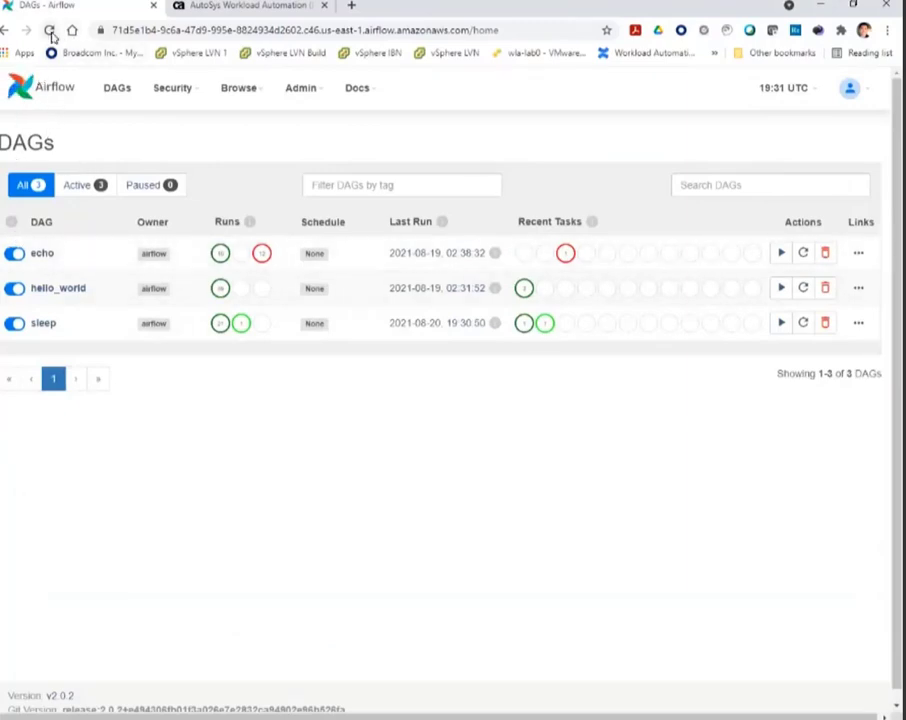
{"action": "left_click", "coordinate": [50, 31]}
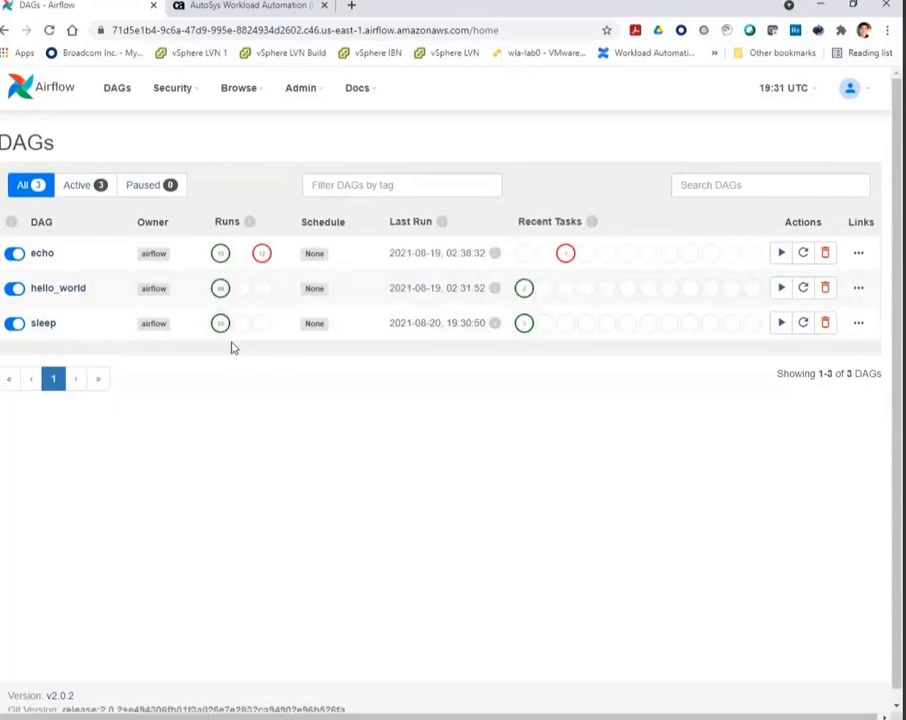
{"action": "left_click", "coordinate": [268, 8]}
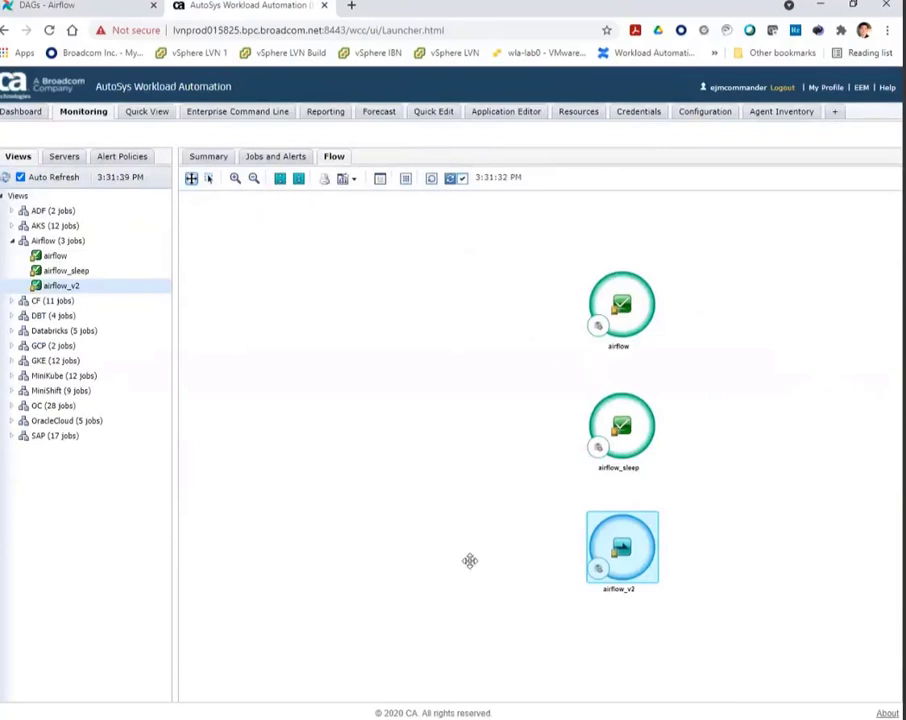
{"action": "left_click", "coordinate": [432, 180]}
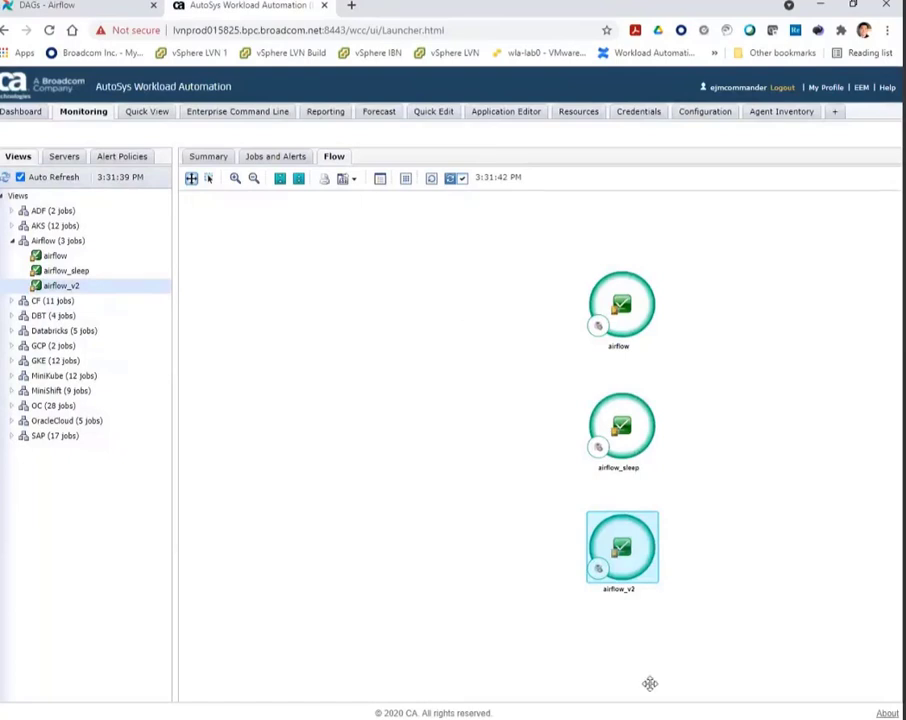
- Refresh the airflow_v2 job details and retrieve the spool file of the most recent job run without selection criteria
{"action": "key", "text": "alt+Tab"}
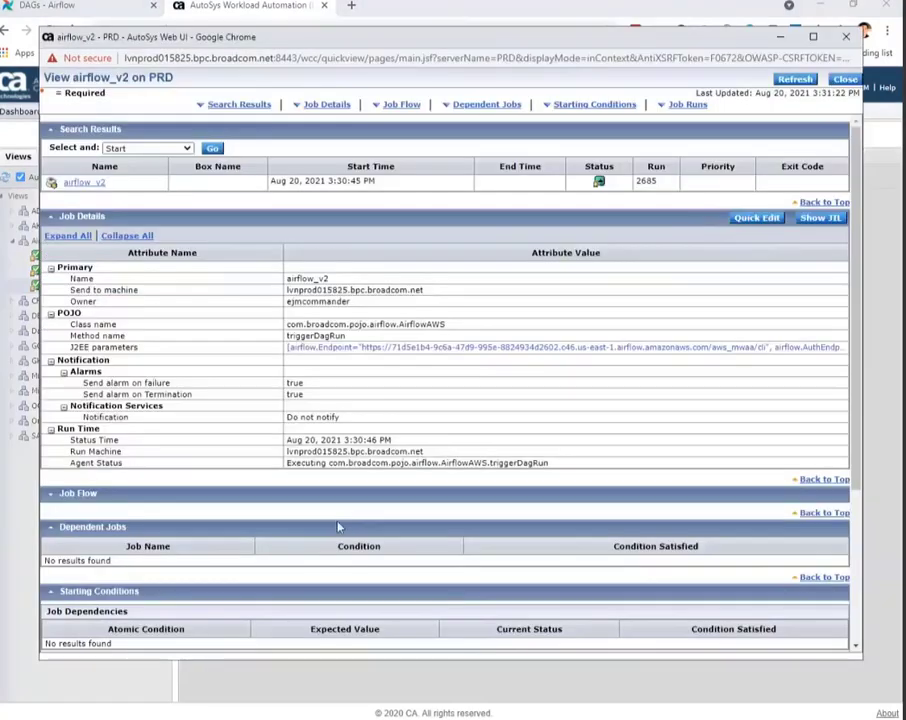
{"action": "left_click", "coordinate": [796, 80]}
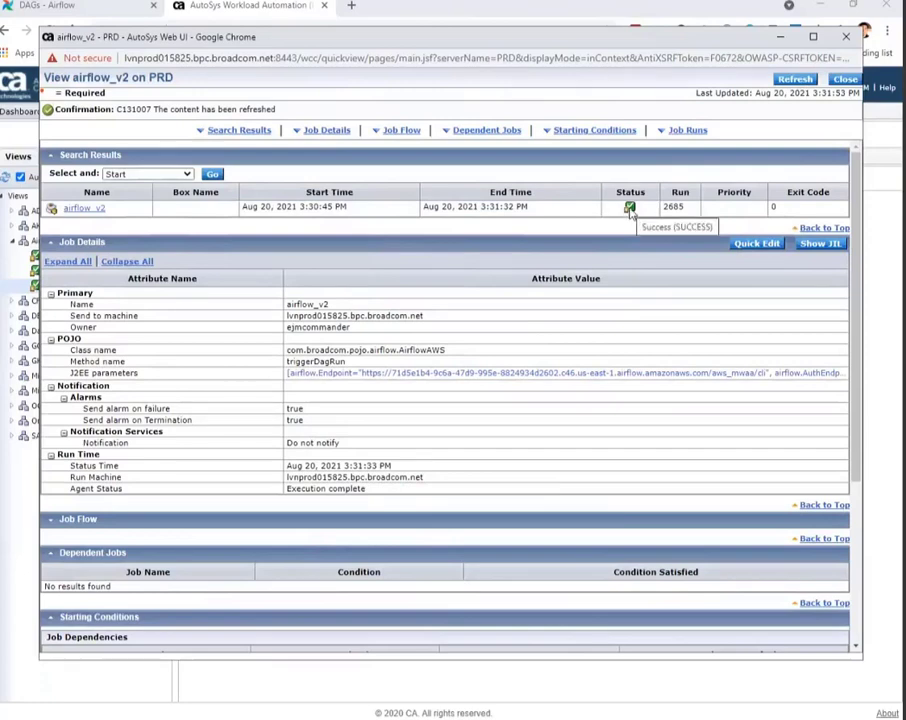
{"action": "scroll", "coordinate": [477, 380], "scroll_direction": "down", "scroll_amount": 3}
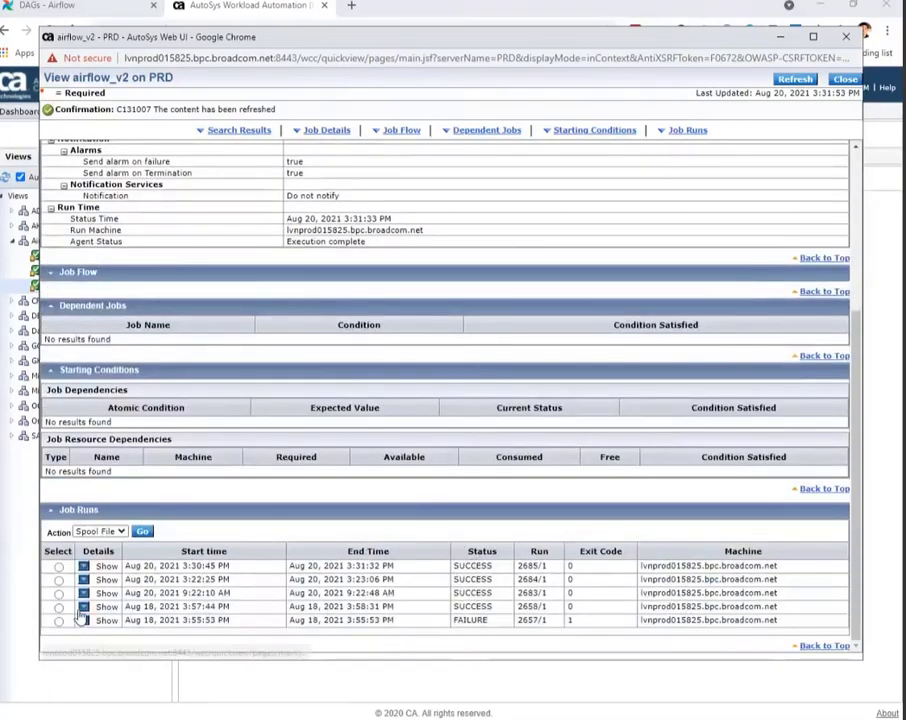
{"action": "left_click", "coordinate": [58, 567]}
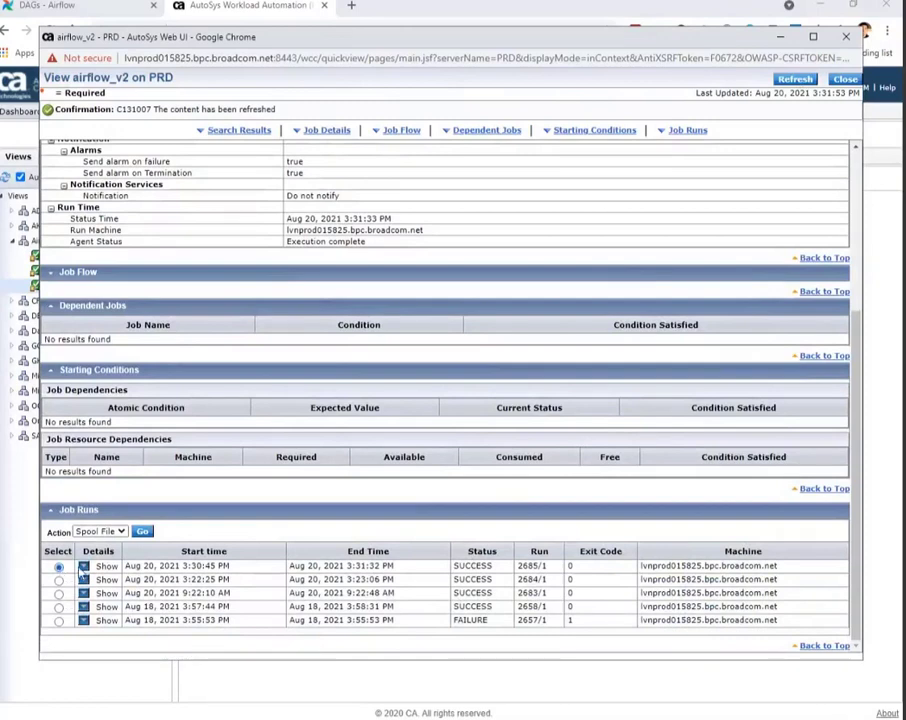
{"action": "left_click", "coordinate": [142, 531]}
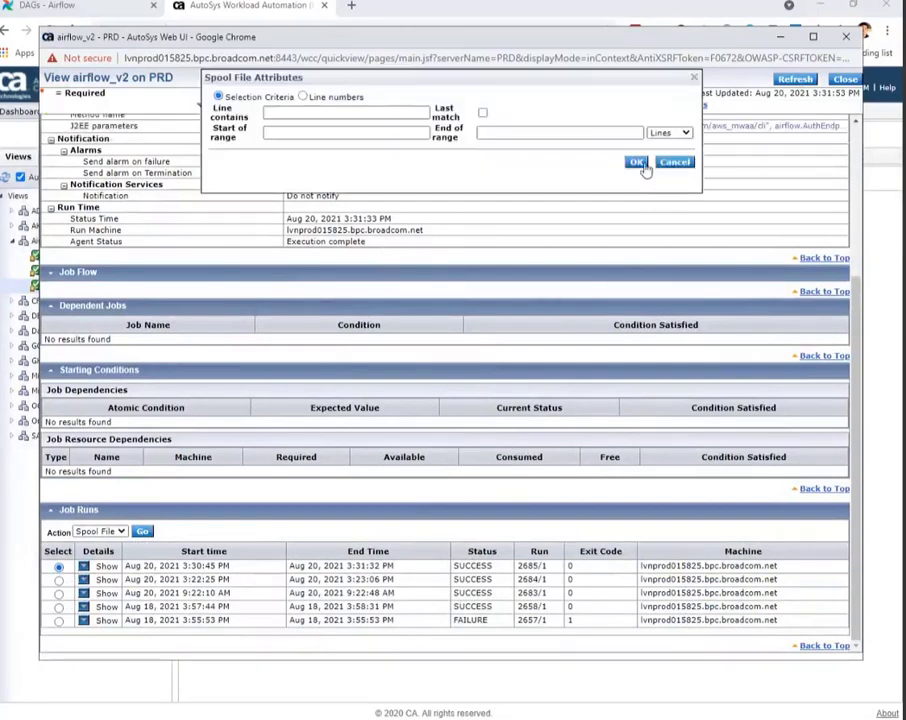
{"action": "left_click", "coordinate": [636, 162]}
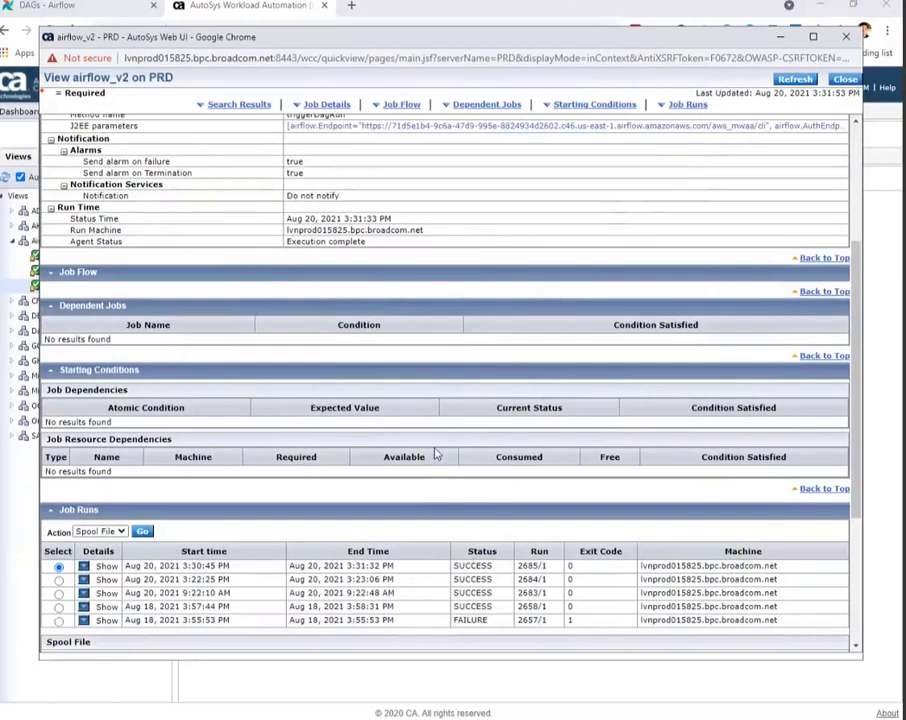
- Examine the spool file's connection parameters, submitted request, state and retry lines, and final completion lines
{"action": "scroll", "coordinate": [433, 480], "scroll_direction": "down", "scroll_amount": 3}
{"action": "scroll", "coordinate": [352, 501], "scroll_direction": "down", "scroll_amount": 2}
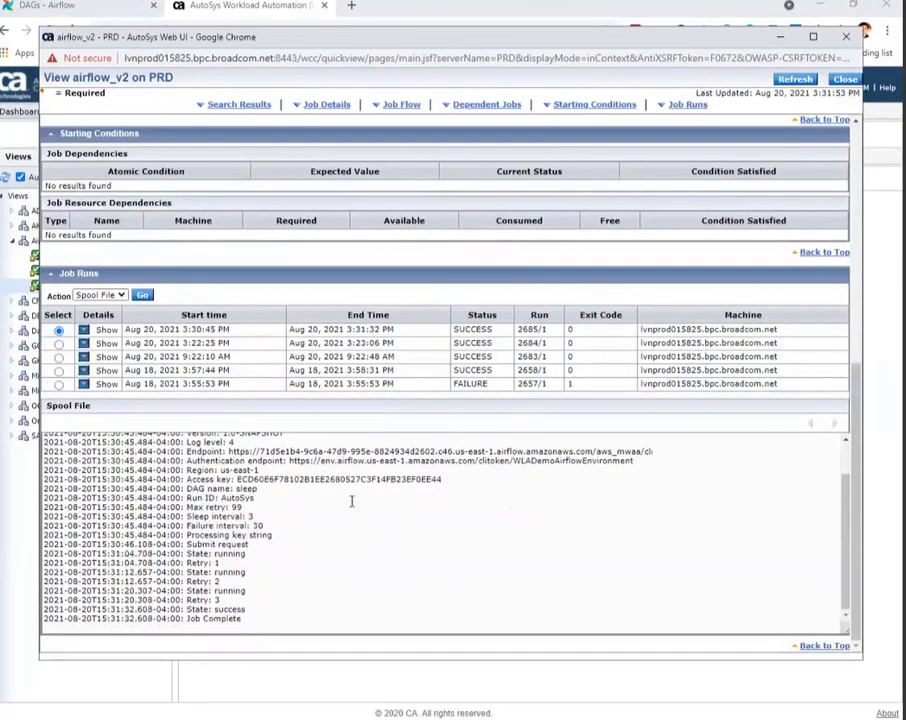
{"action": "scroll", "coordinate": [222, 513], "scroll_direction": "up", "scroll_amount": 2}
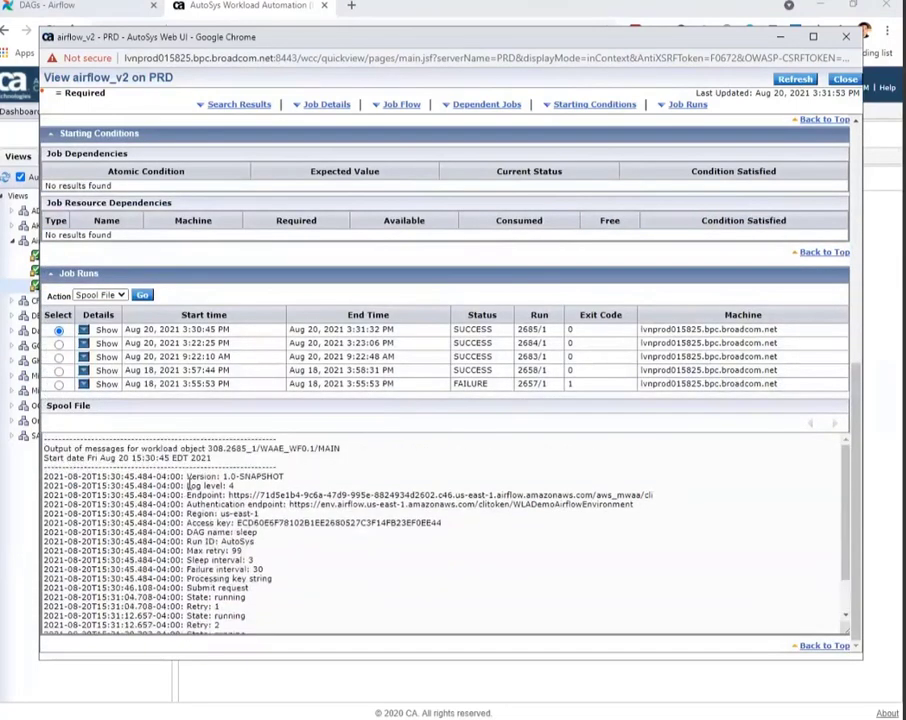
{"action": "left_click_drag", "start_coordinate": [187, 504], "coordinate": [298, 614]}
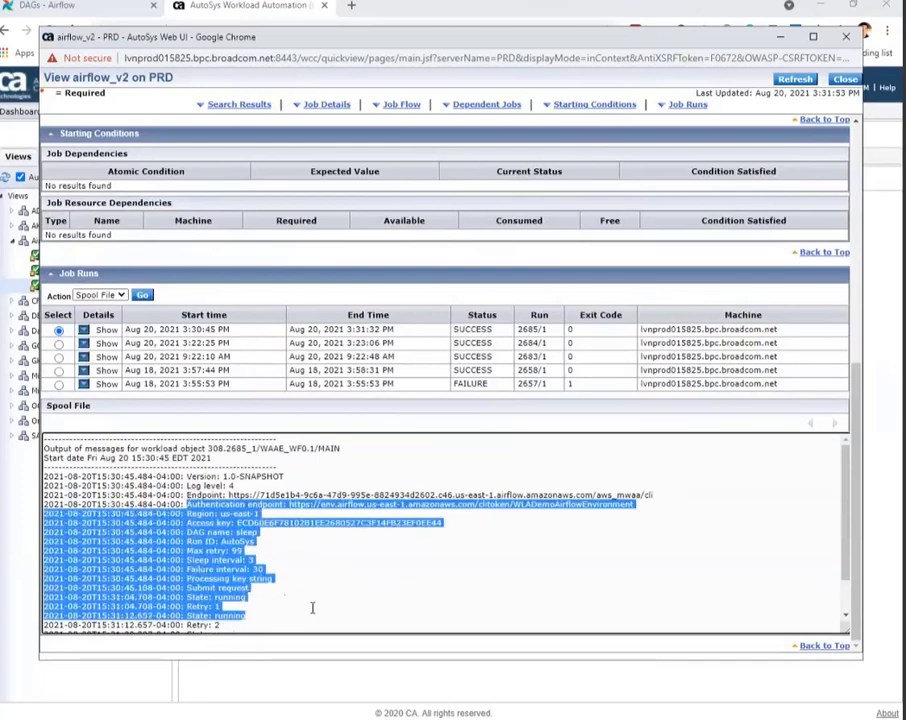
{"action": "left_click_drag", "start_coordinate": [312, 607], "coordinate": [339, 585]}
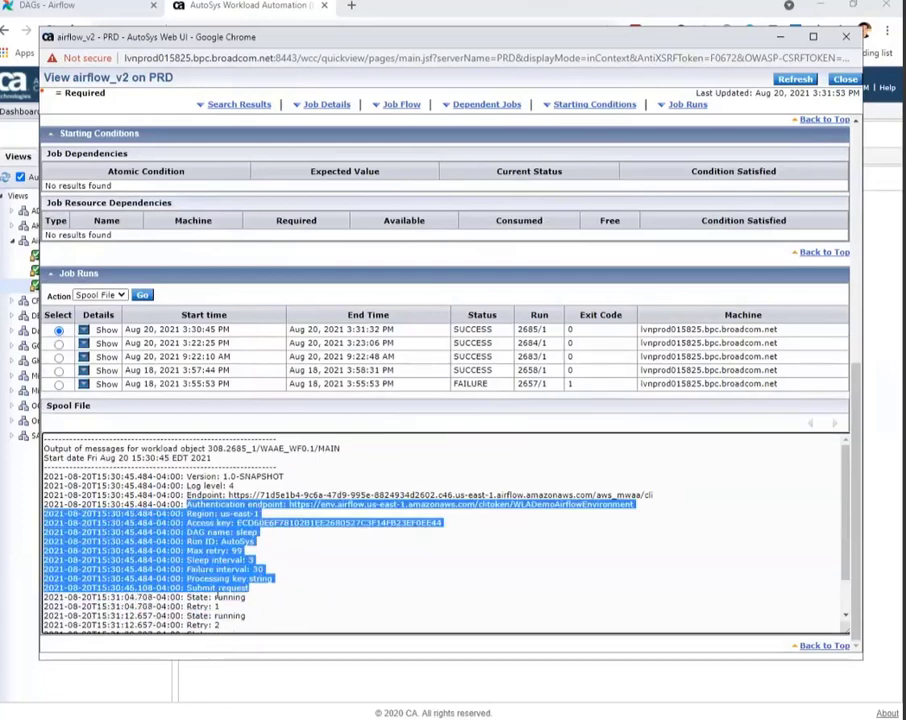
{"action": "left_click", "coordinate": [215, 592]}
{"action": "left_click_drag", "start_coordinate": [188, 597], "coordinate": [220, 606]}
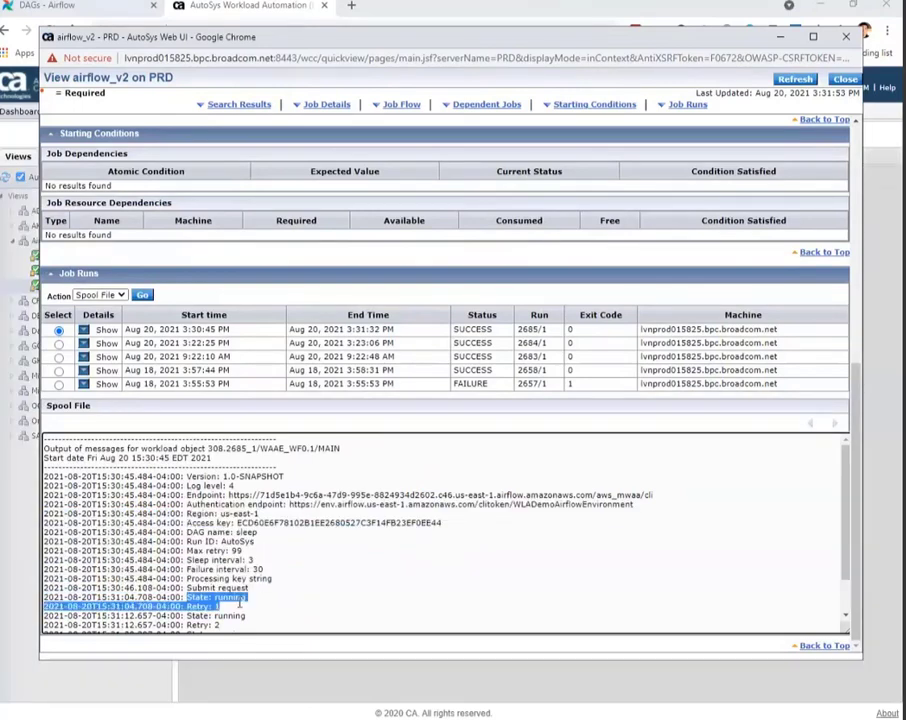
{"action": "scroll", "coordinate": [264, 568], "scroll_direction": "down", "scroll_amount": 1}
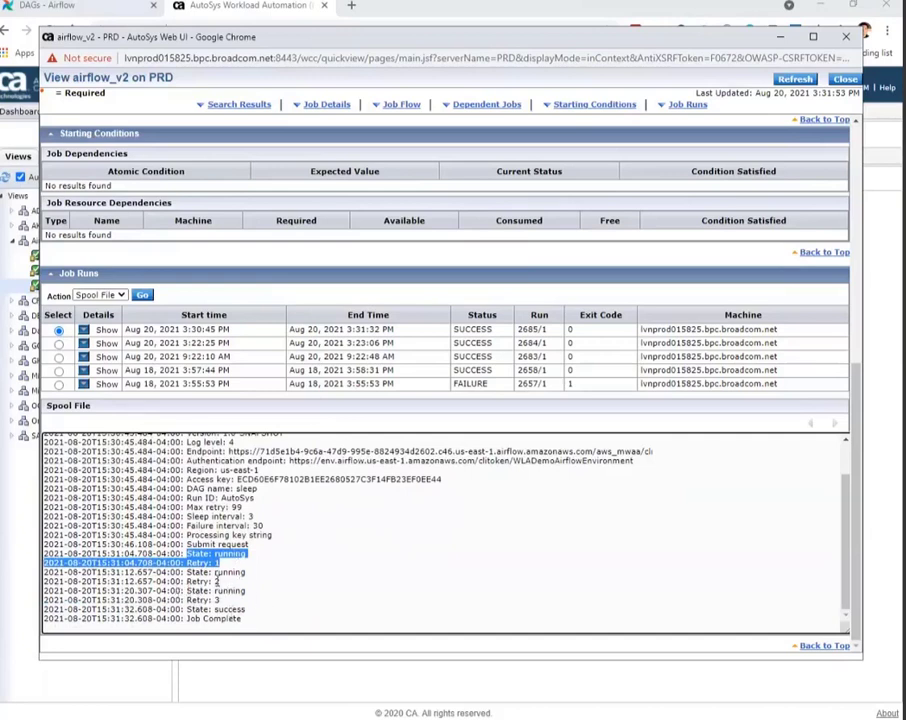
{"action": "left_click_drag", "start_coordinate": [212, 610], "coordinate": [271, 611]}
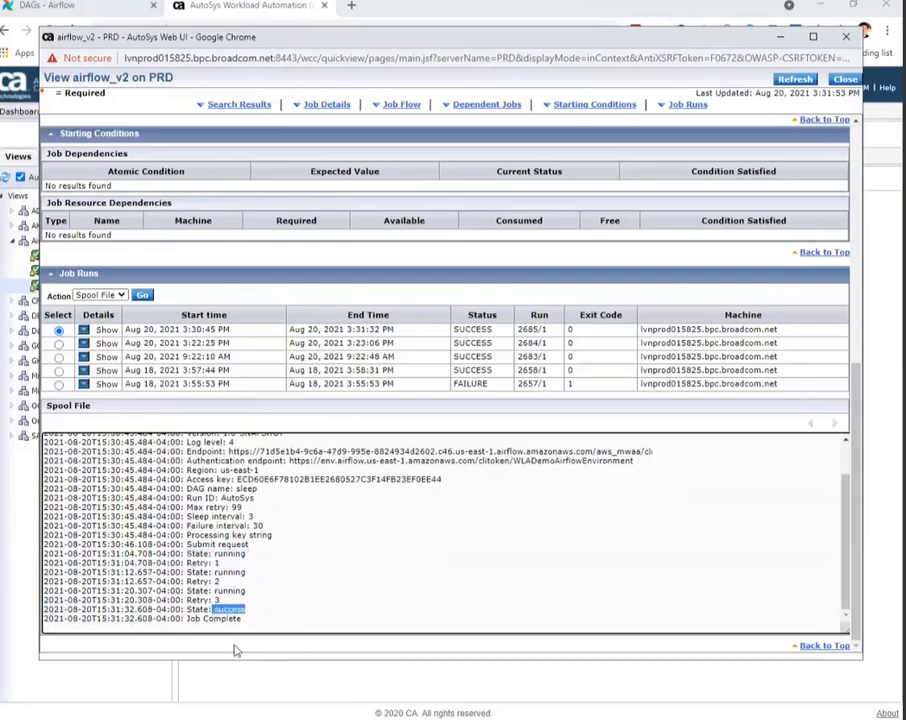
{"action": "left_click_drag", "start_coordinate": [186, 619], "coordinate": [290, 624]}
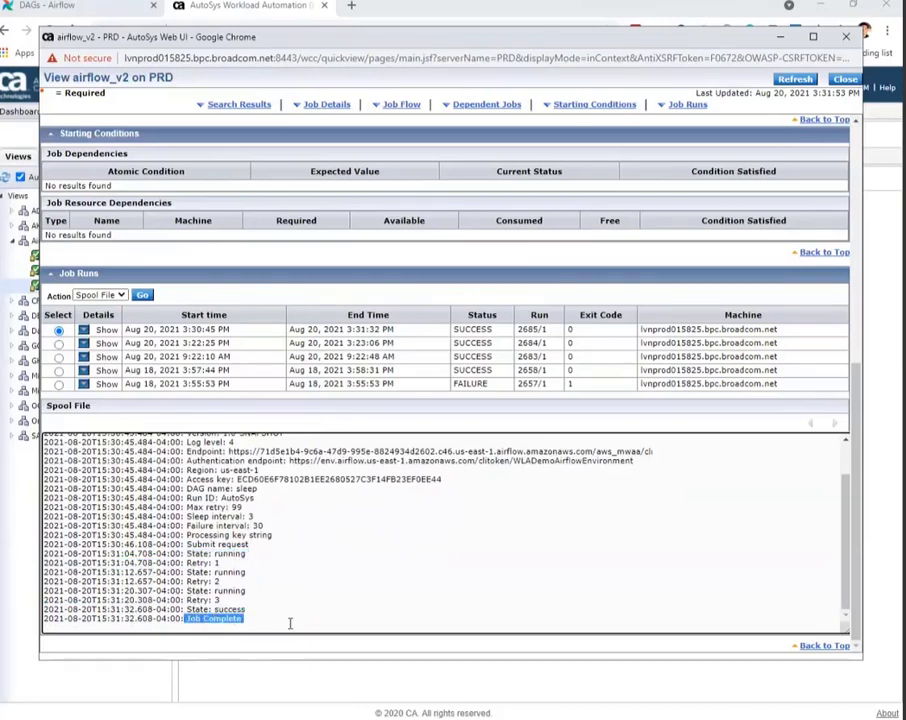
- Review the job details again and highlight the run ID line in the spool file
{"action": "scroll", "coordinate": [290, 624], "scroll_direction": "up", "scroll_amount": 10}
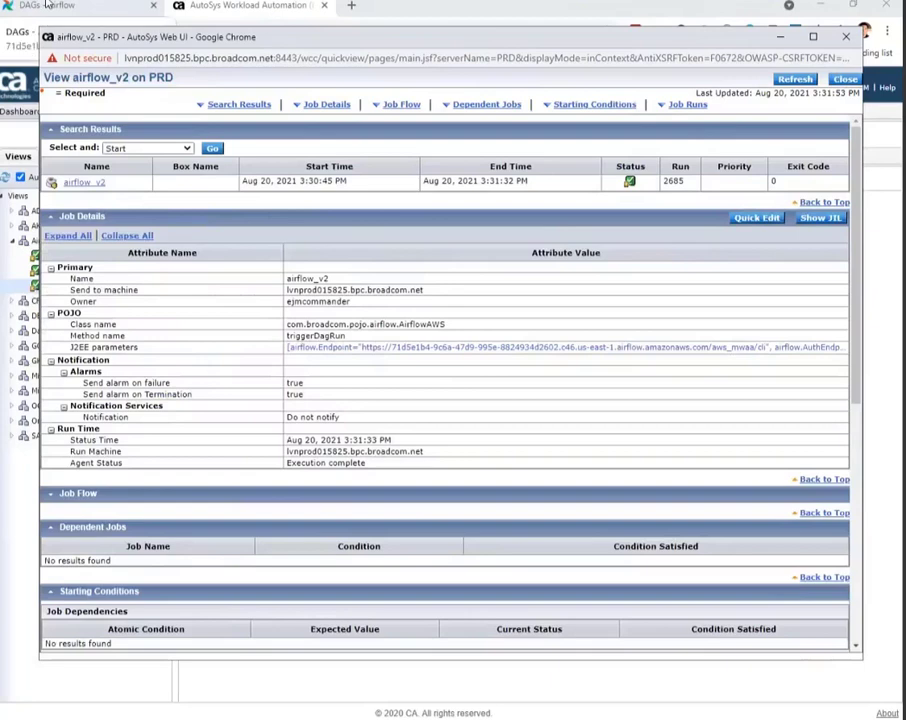
{"action": "scroll", "coordinate": [390, 388], "scroll_direction": "down", "scroll_amount": 5}
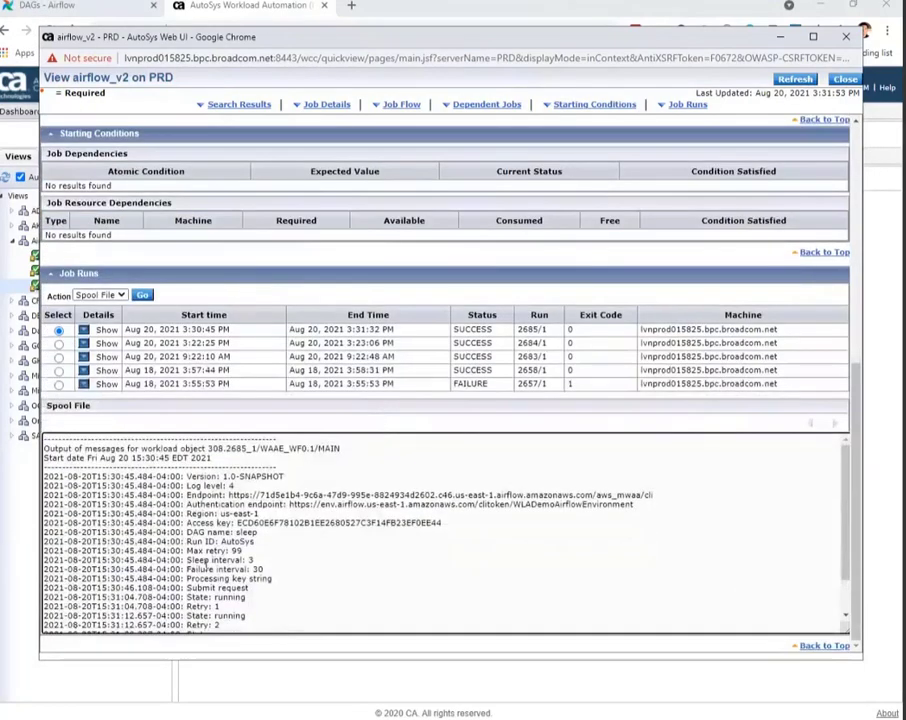
{"action": "left_click_drag", "start_coordinate": [186, 541], "coordinate": [268, 542]}
- List the sleep DAG's successful runs in Airflow and compare their run IDs with the AutoSys spool file
{"action": "left_click", "coordinate": [90, 8]}
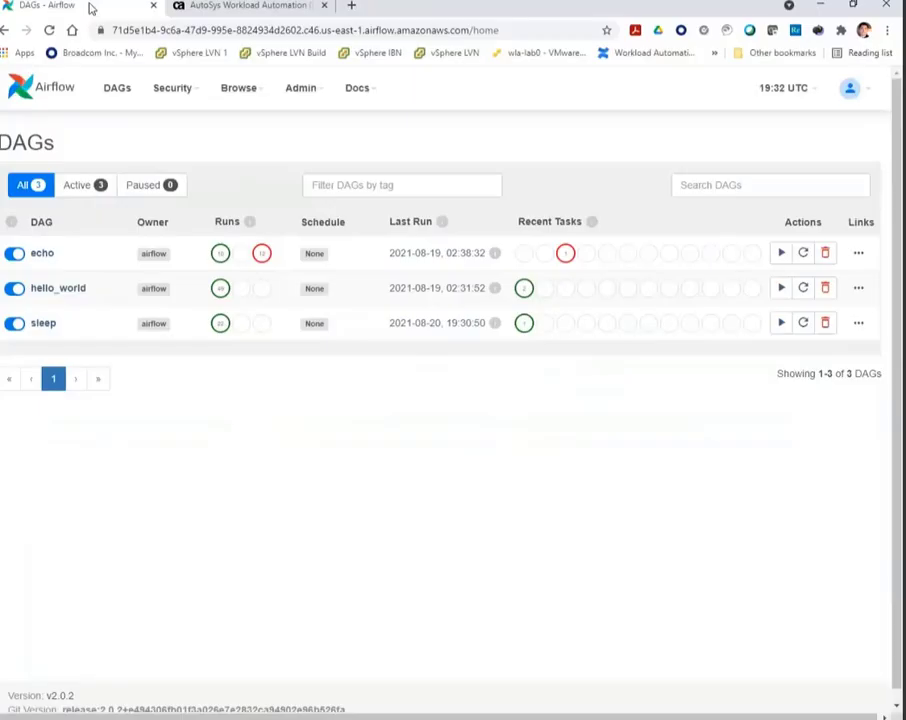
{"action": "left_click", "coordinate": [222, 326]}
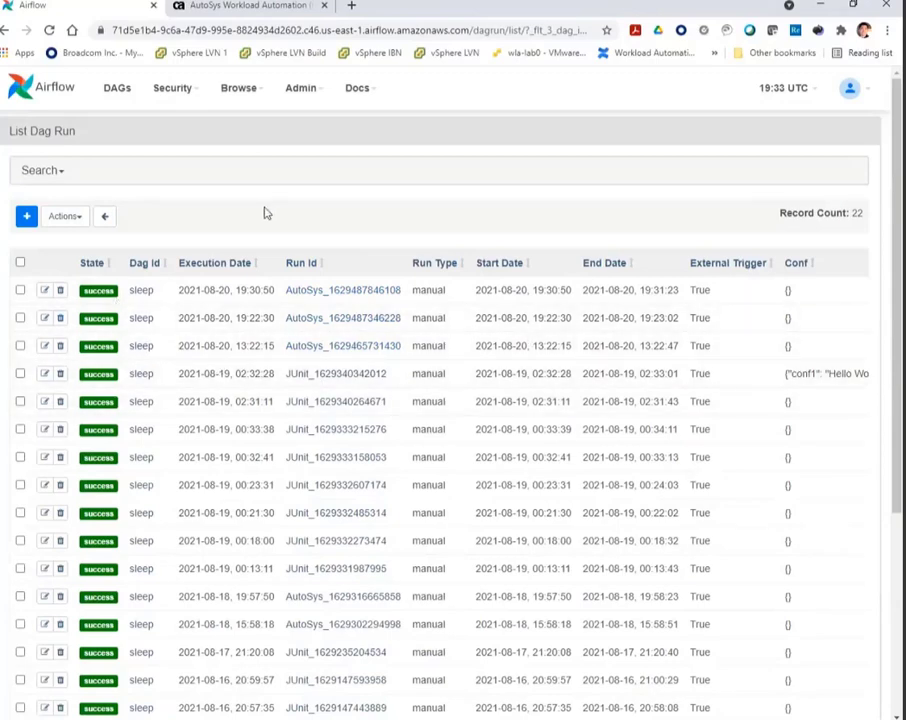
{"action": "key", "text": "alt+Tab"}
{"action": "scroll", "coordinate": [346, 534], "scroll_direction": "down", "scroll_amount": 1}
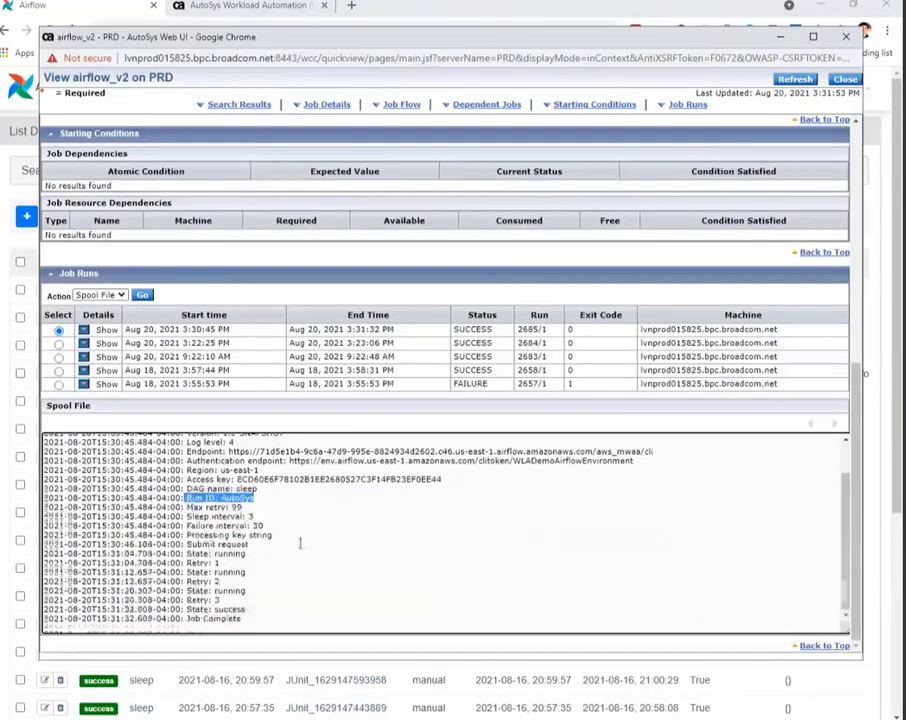
{"action": "key", "text": "alt+Tab"}
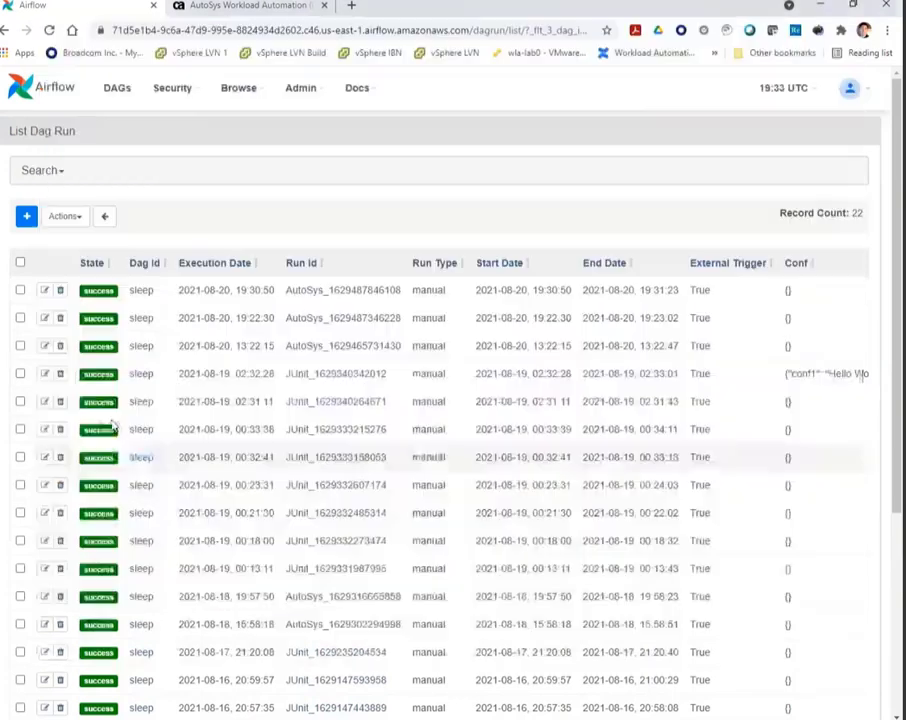
- Open the sleep DAG's most recent AutoSys run in Airflow and view the DAG's details
{"action": "left_click", "coordinate": [153, 295]}
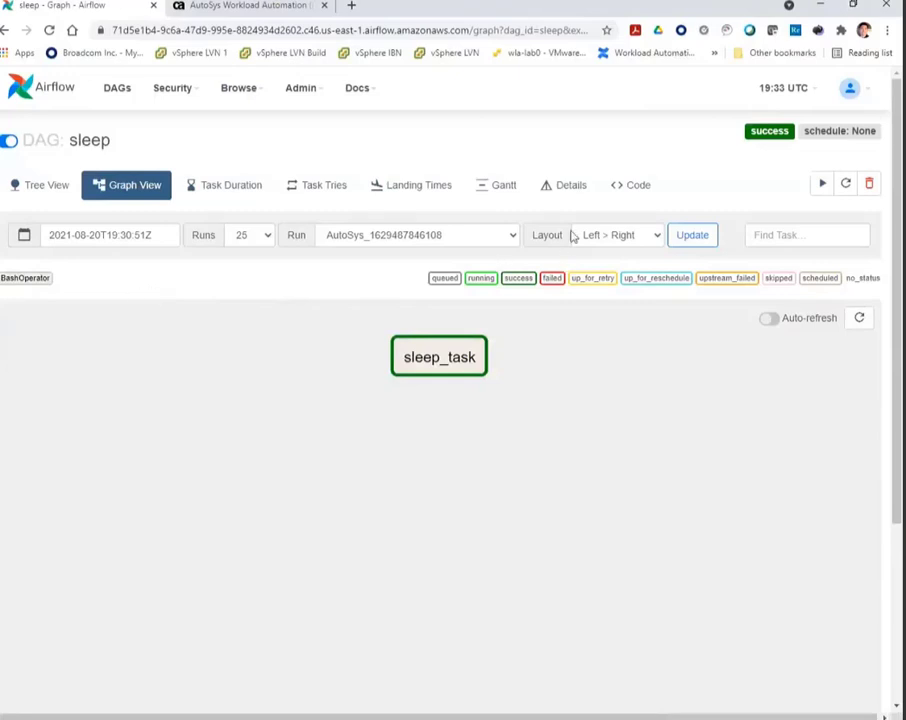
{"action": "left_click", "coordinate": [586, 193]}
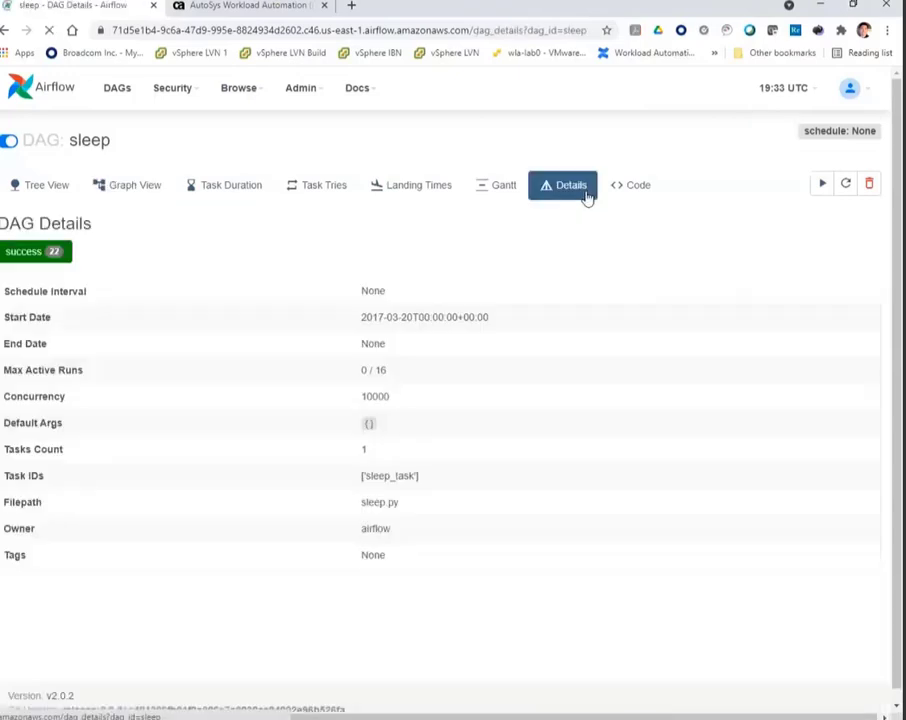
{"action": "scroll", "coordinate": [255, 466], "scroll_direction": "down", "scroll_amount": 1}
{"action": "scroll", "coordinate": [255, 466], "scroll_direction": "up", "scroll_amount": 1}
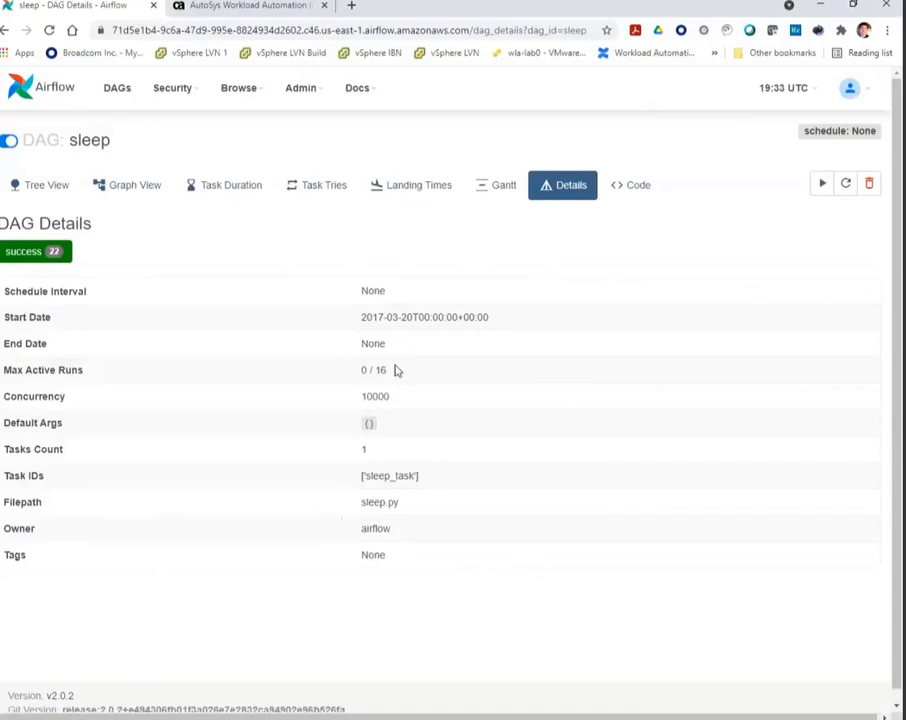
- Switch to the AutoSys flow view showing the Airflow jobs
{"action": "left_click", "coordinate": [274, 10]}
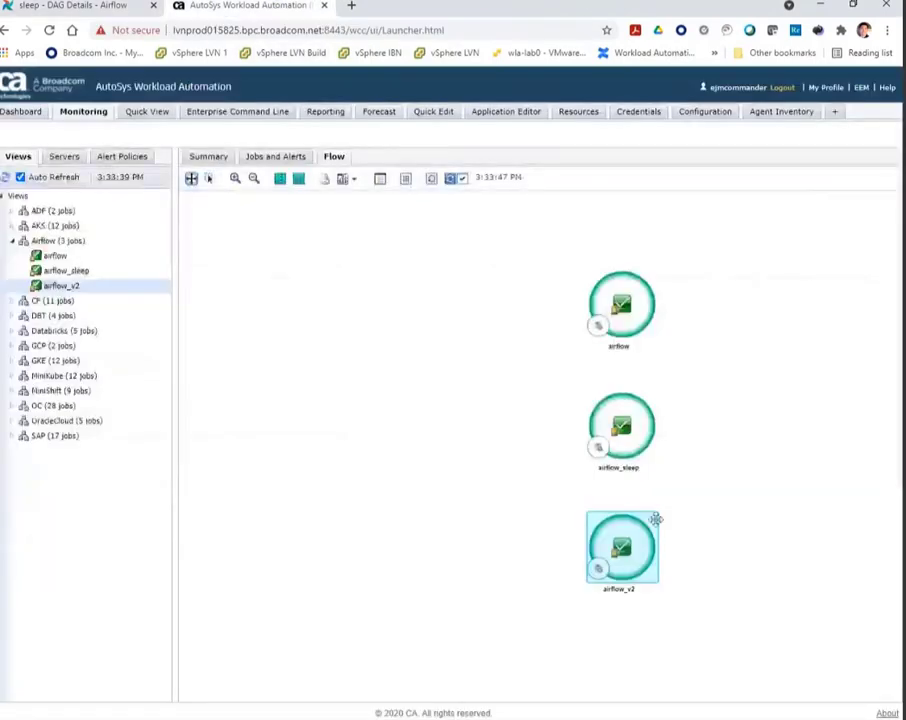